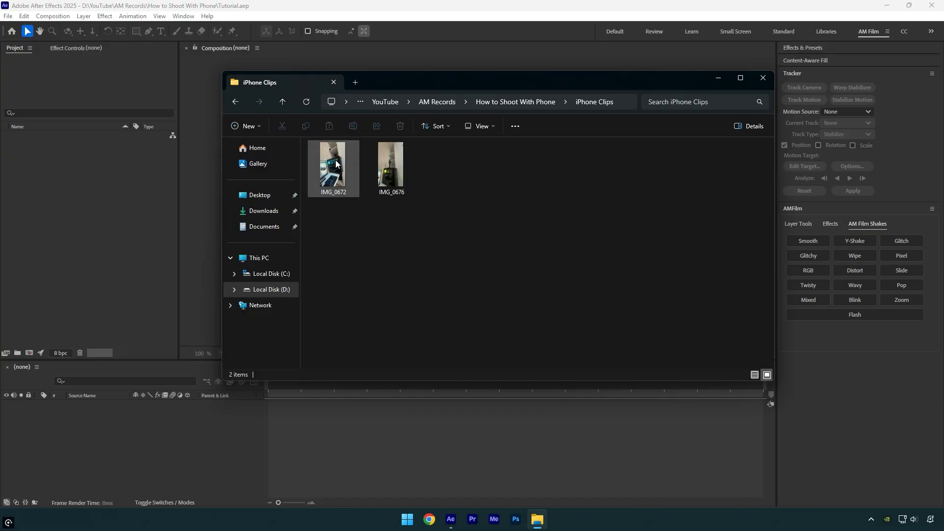
Import IMG_0672.mov, build a composition from it, and turn on a proportional grid overlay
{"action": "left_click_drag", "start_coordinate": [333, 165], "coordinate": [92, 225]}
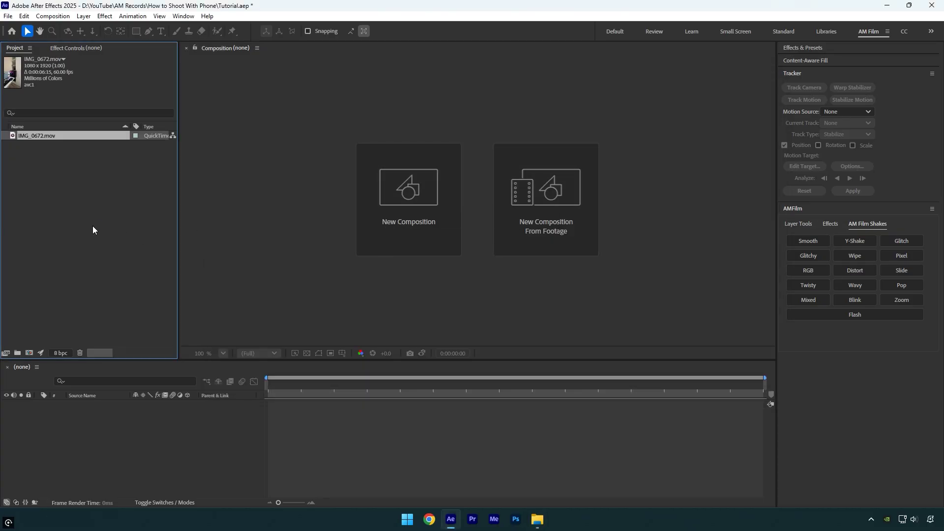
{"action": "left_click_drag", "start_coordinate": [43, 138], "coordinate": [30, 353]}
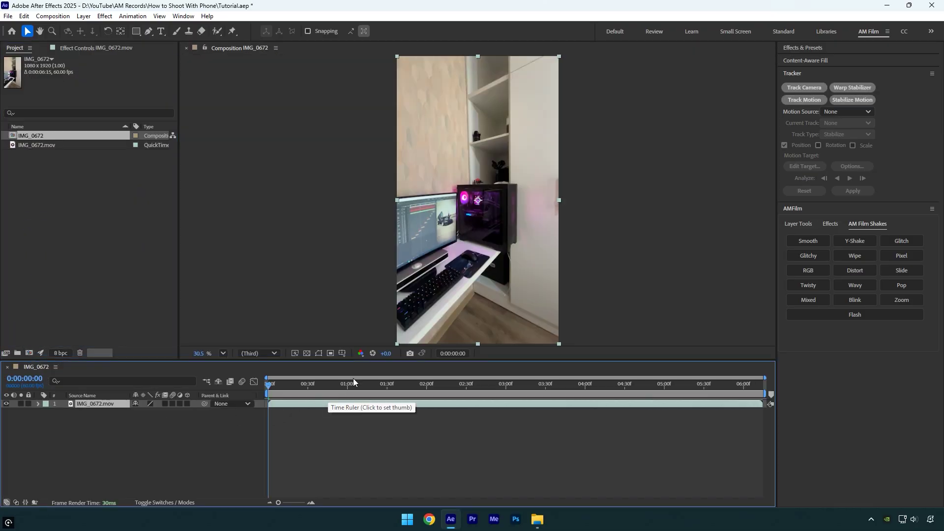
{"action": "left_click", "coordinate": [343, 353]}
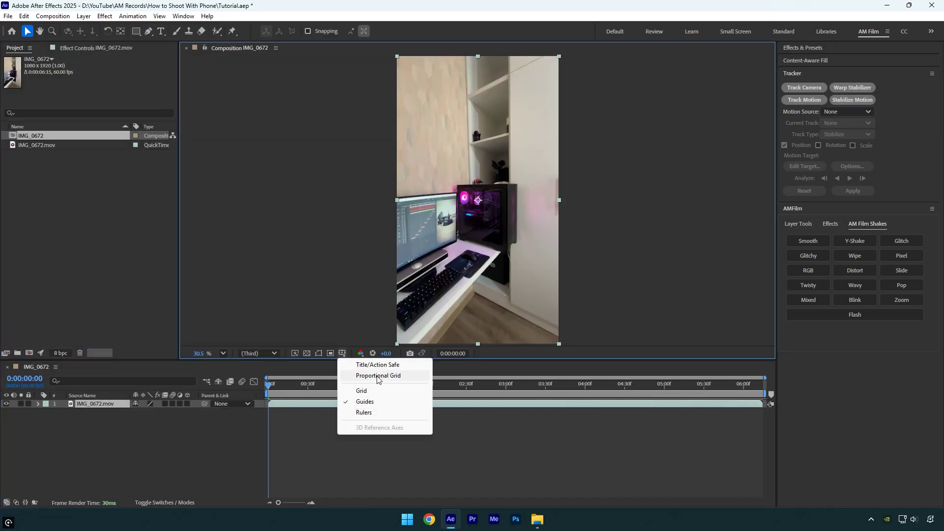
{"action": "left_click", "coordinate": [376, 376]}
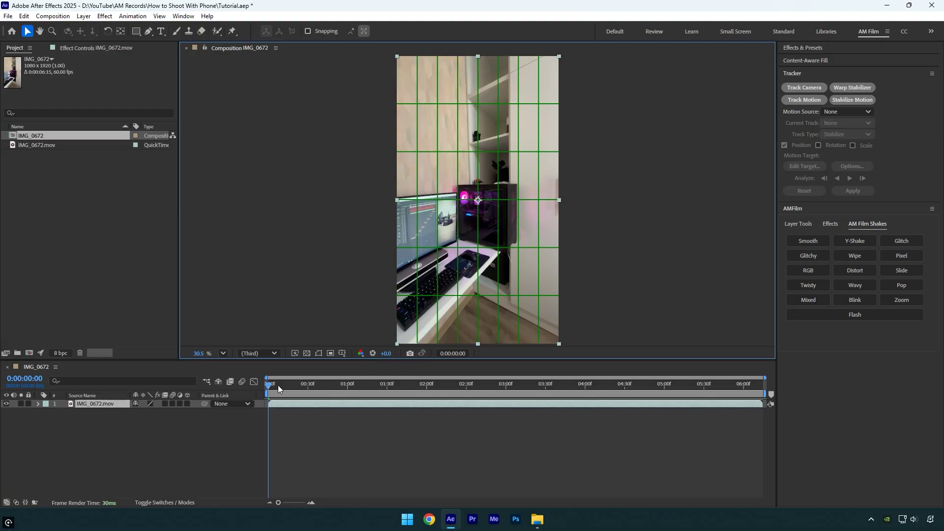
Trim the IMG_0672.mov layer to 1:16–5:10 and slide it to start at 0:00
{"action": "left_click_drag", "start_coordinate": [278, 385], "coordinate": [505, 377]}
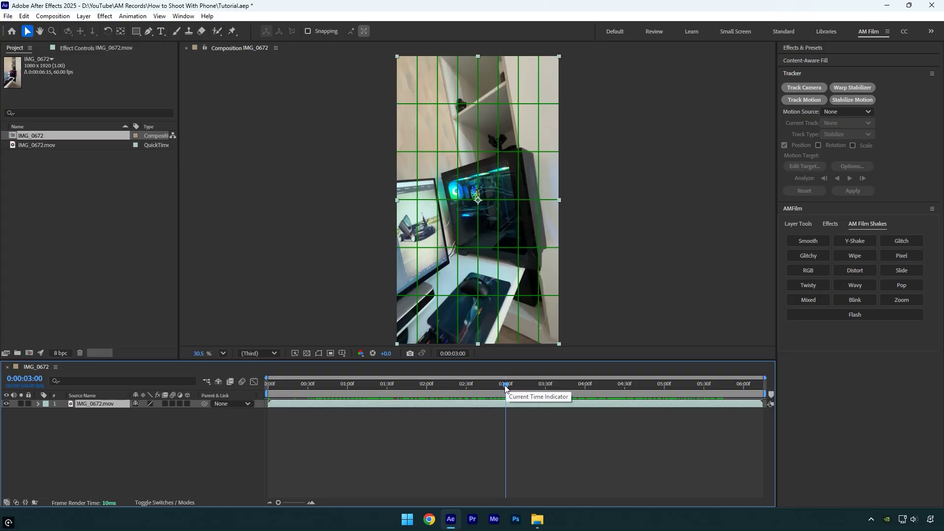
{"action": "left_click_drag", "start_coordinate": [505, 379], "coordinate": [368, 381]}
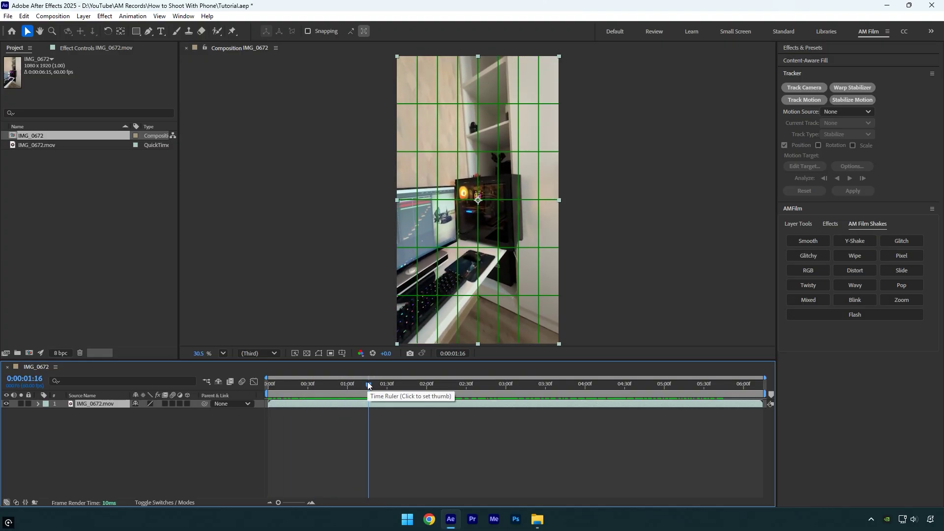
{"action": "key", "text": "alt+bracketleft"}
{"action": "left_click_drag", "start_coordinate": [369, 385], "coordinate": [677, 396]}
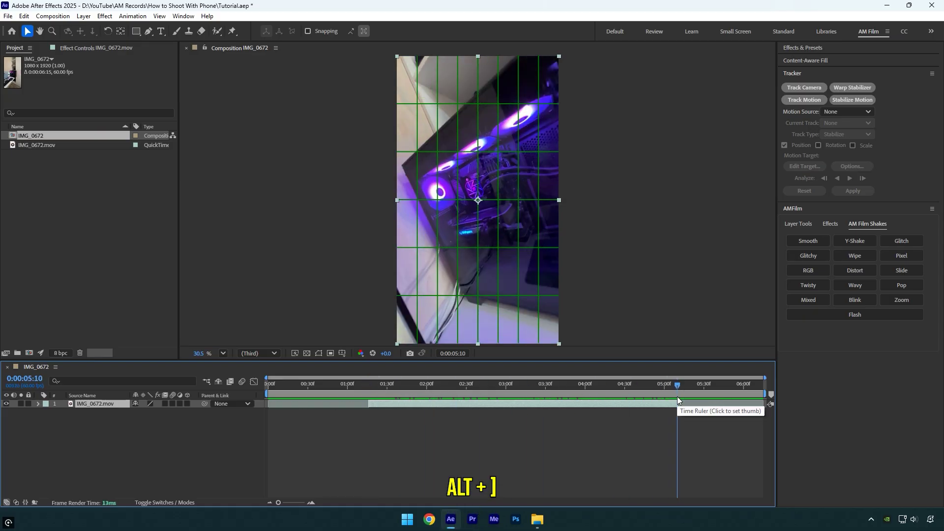
{"action": "key", "text": "alt+bracketright"}
{"action": "left_click_drag", "start_coordinate": [677, 385], "coordinate": [248, 394]}
{"action": "key", "text": "bracketleft"}
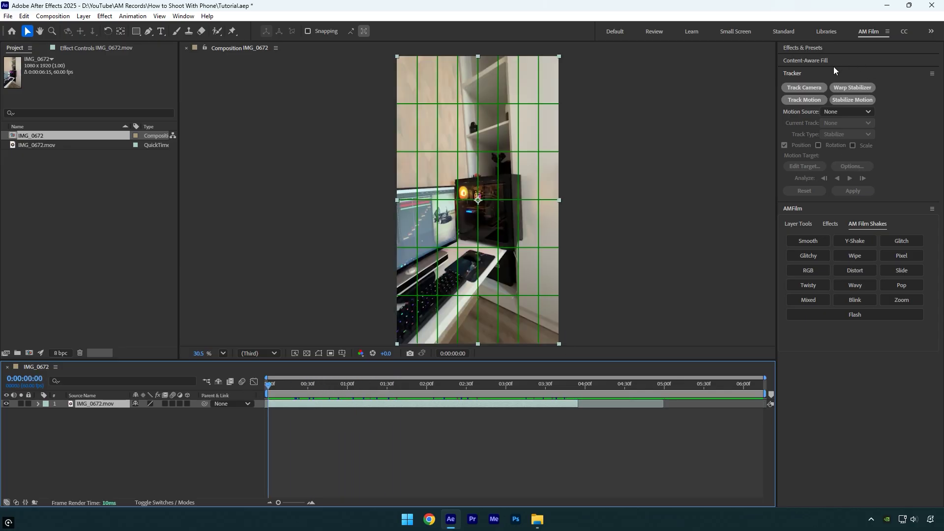
Apply Warp Stabilizer with Smoothness 15% and scrub to check the stabilized footage
{"action": "left_click", "coordinate": [858, 90]}
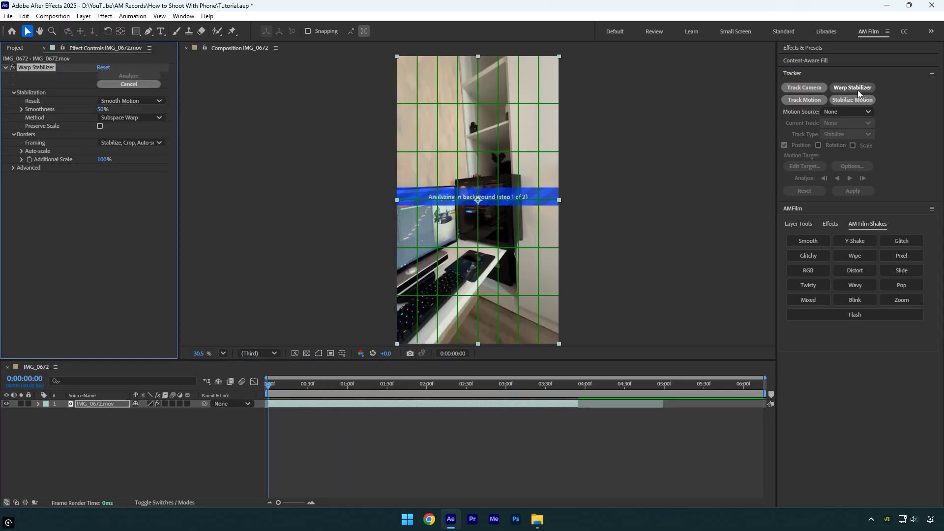
{"action": "left_click", "coordinate": [102, 110]}
{"action": "type", "text": "15"}
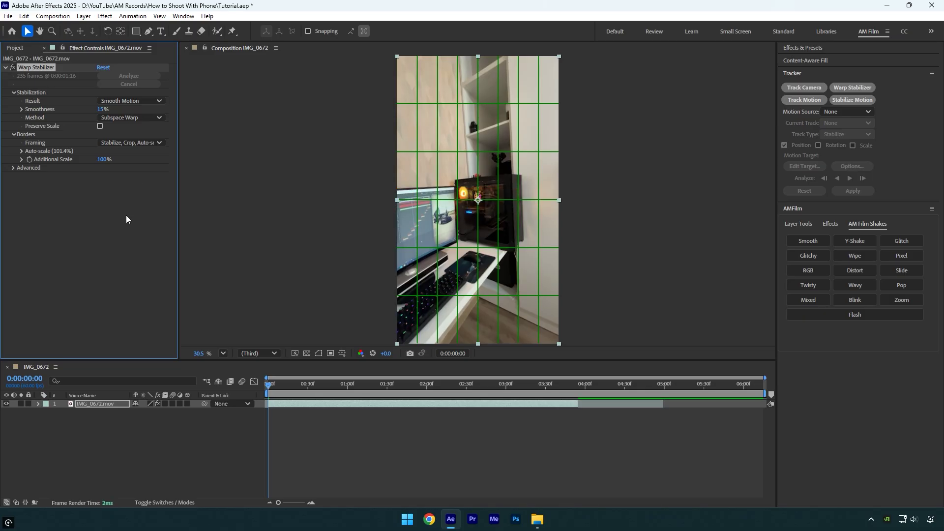
{"action": "left_click_drag", "start_coordinate": [275, 385], "coordinate": [264, 402]}
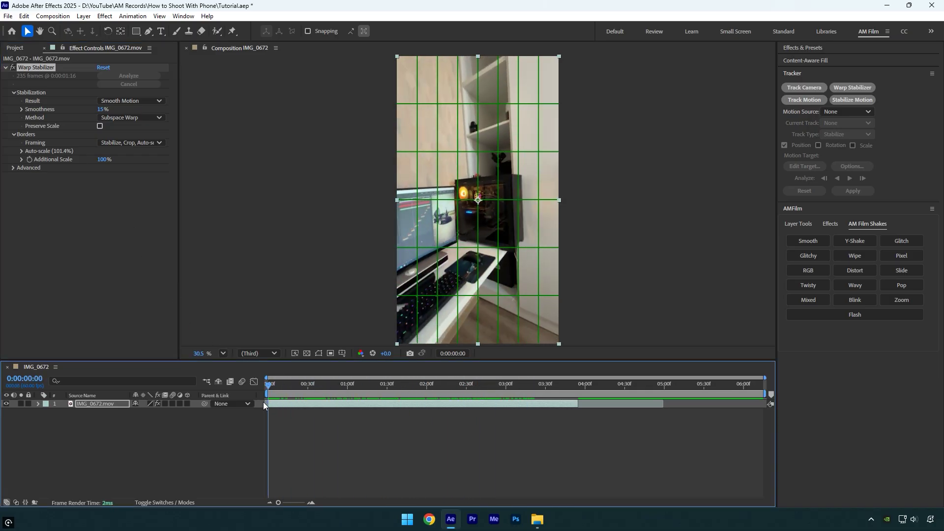
Pre-compose the clip as 'Stabilize Motion', moving all attributes into the new composition
{"action": "right_click", "coordinate": [298, 403]}
{"action": "left_click", "coordinate": [327, 334]}
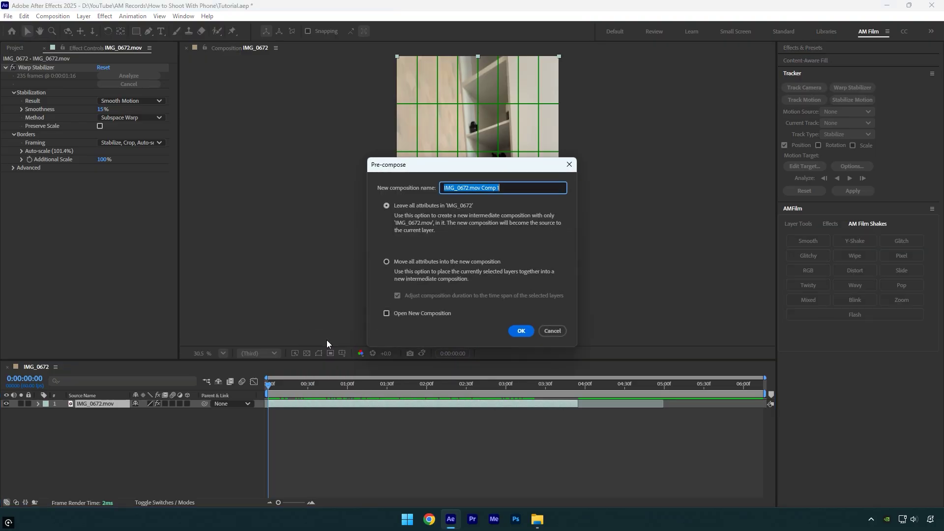
{"action": "left_click", "coordinate": [415, 261]}
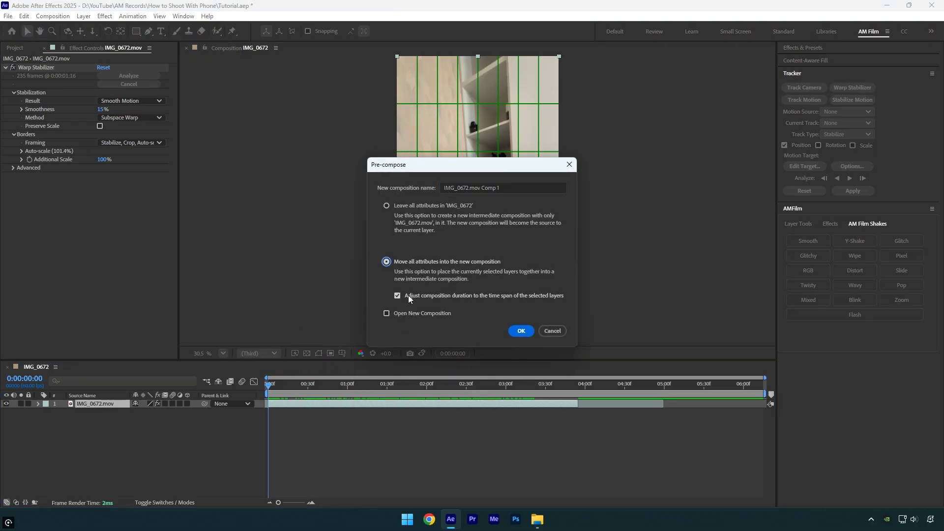
{"action": "triple_click", "coordinate": [492, 188]}
{"action": "type", "text": "Stabilize Motio"}
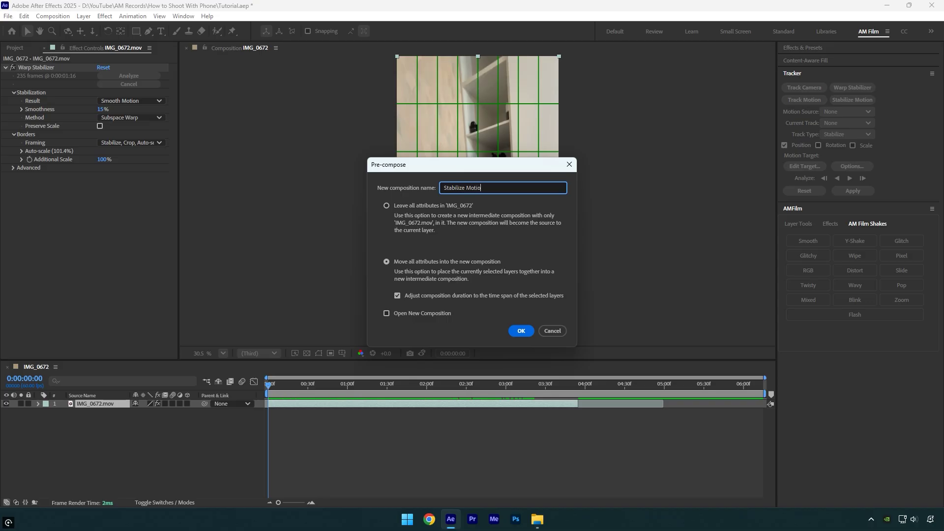
{"action": "type", "text": "n"}
{"action": "key", "text": "Return"}
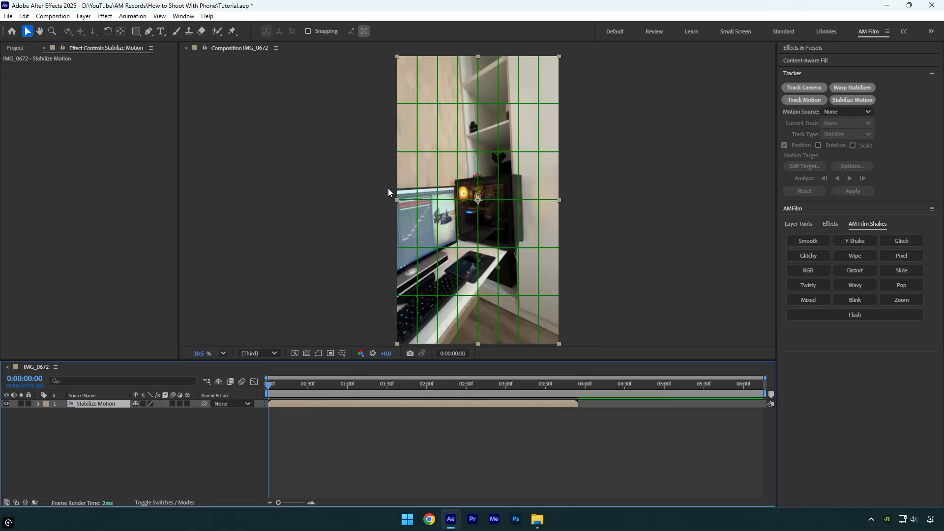
Start a stabilize tracker at Full resolution and place Track Point 1 on the lit emblem
{"action": "left_click", "coordinate": [849, 103]}
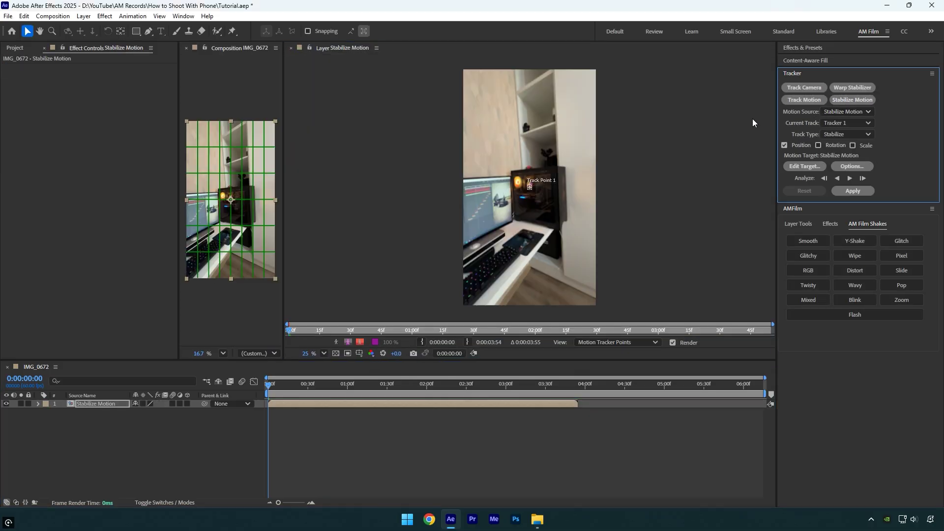
{"action": "left_click", "coordinate": [257, 354]}
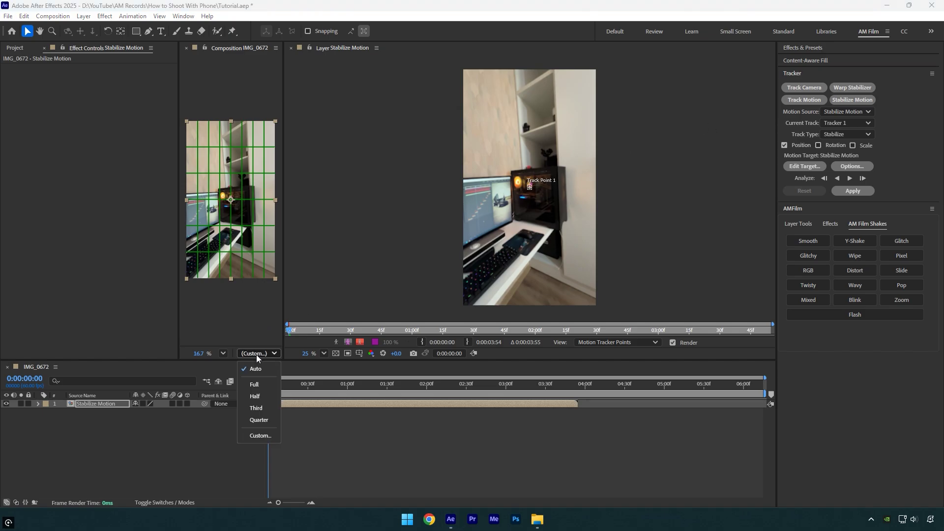
{"action": "left_click", "coordinate": [260, 384]}
{"action": "scroll", "coordinate": [539, 183], "scroll_direction": "up", "scroll_amount": 5}
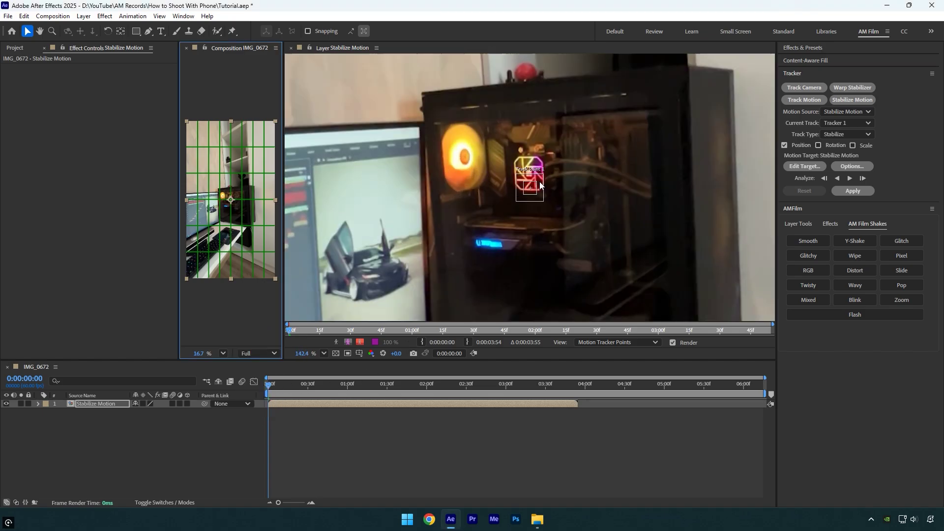
{"action": "mouse_move", "coordinate": [545, 195]}
{"action": "left_mouse_down"}
{"action": "mouse_move", "coordinate": [542, 173]}
{"action": "mouse_move", "coordinate": [549, 193]}
{"action": "left_mouse_up"}
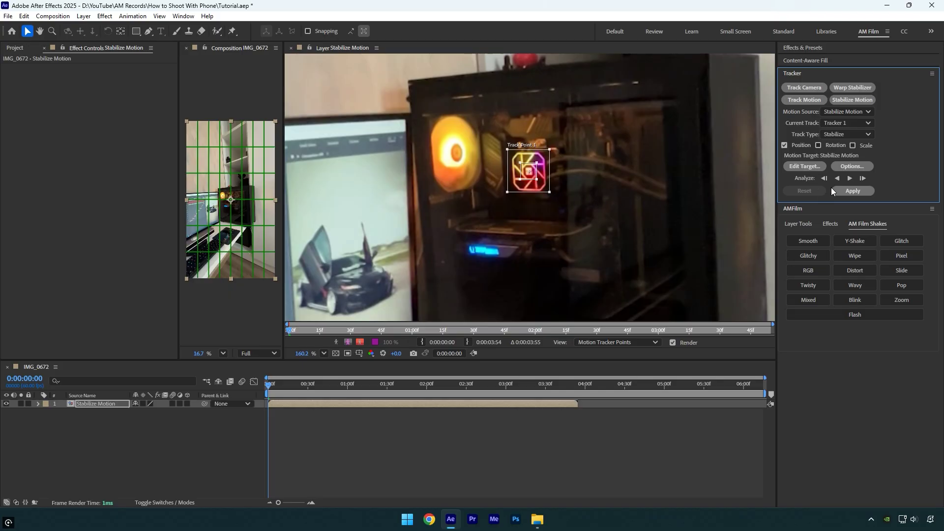
Set the tracker options to the RGB channel, adapting the feature on every frame
{"action": "left_click", "coordinate": [852, 166]}
{"action": "left_click", "coordinate": [408, 215]}
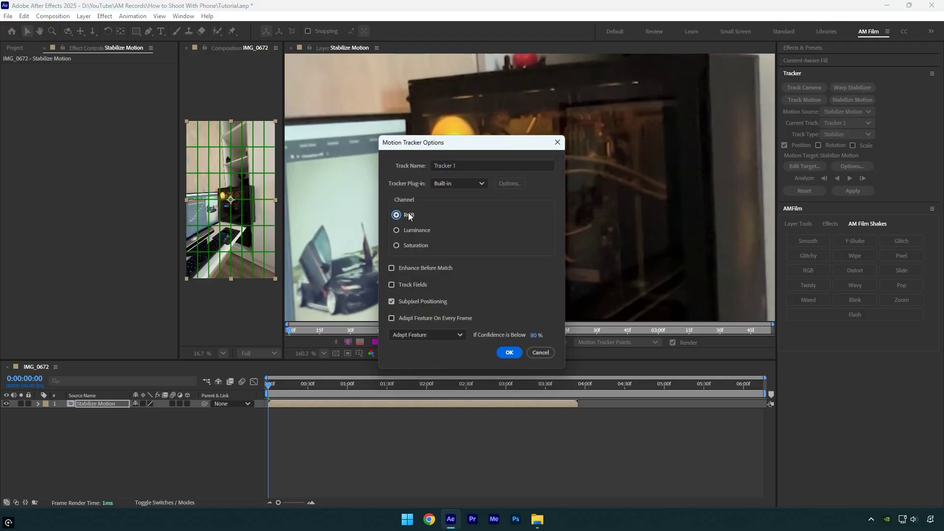
{"action": "left_click", "coordinate": [406, 320]}
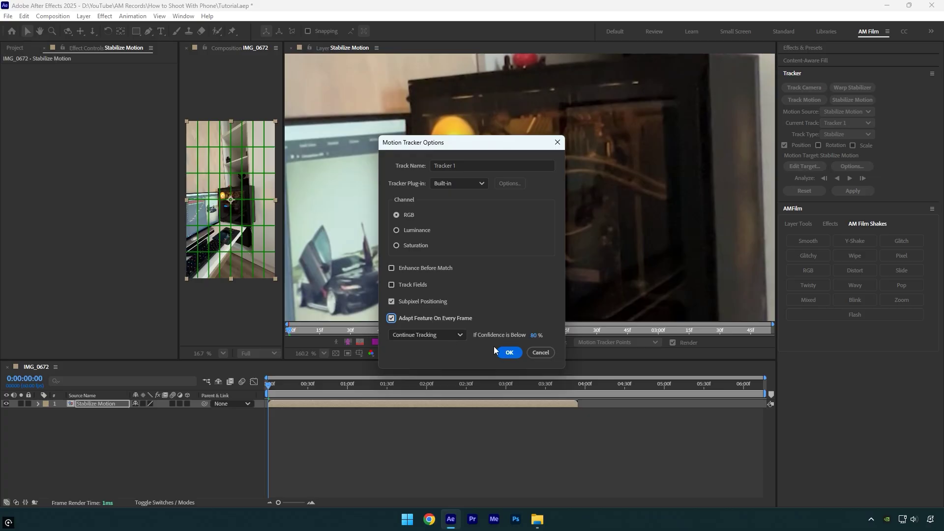
{"action": "left_click", "coordinate": [508, 352]}
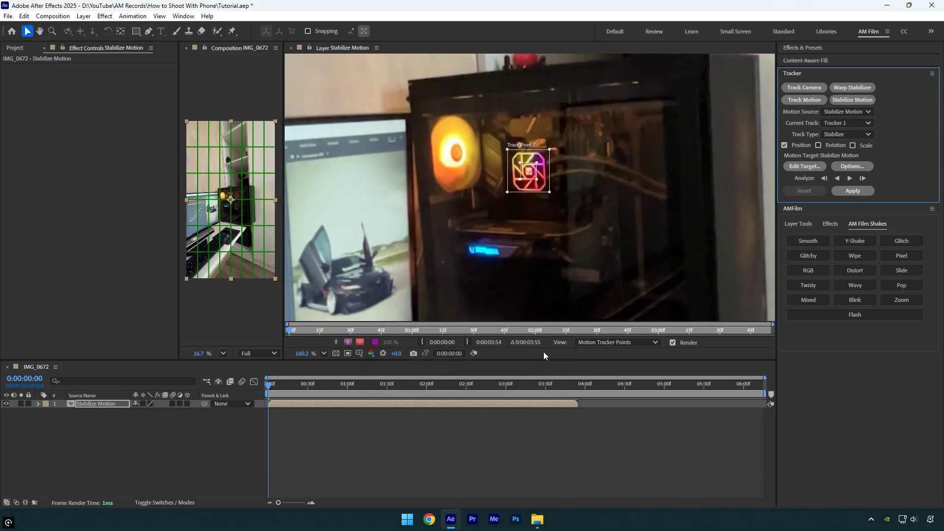
Analyze Track Point 1 forward, apply it in X and Y, and scrub to verify
{"action": "left_click", "coordinate": [849, 178]}
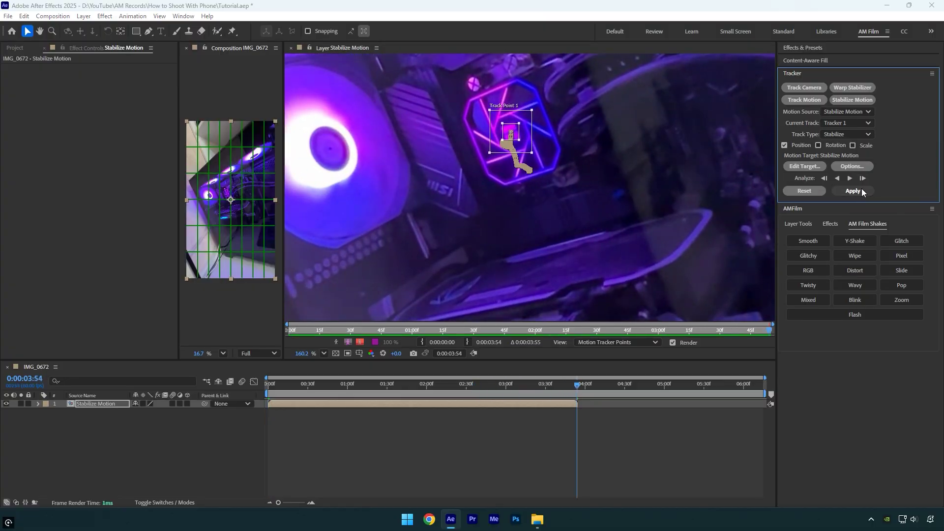
{"action": "left_click", "coordinate": [861, 190]}
{"action": "left_click", "coordinate": [479, 268]}
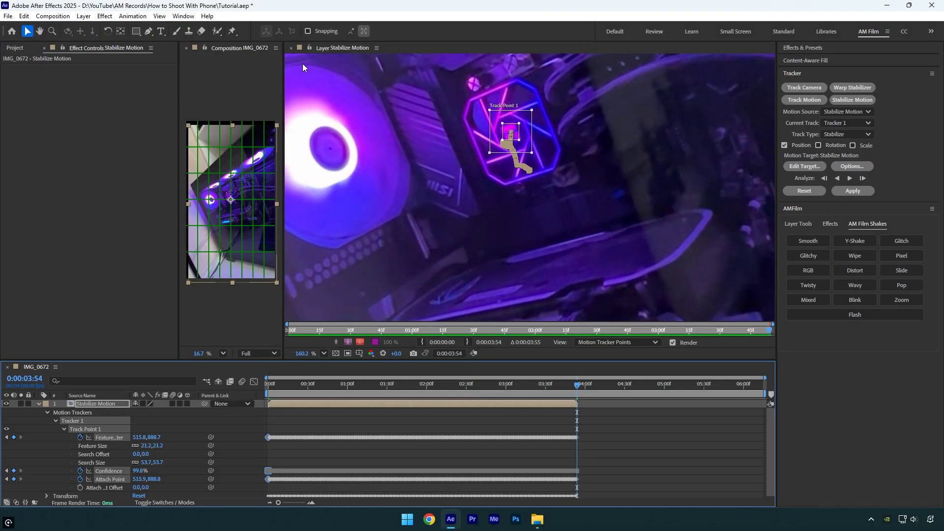
{"action": "left_click", "coordinate": [291, 48]}
{"action": "left_click_drag", "start_coordinate": [565, 388], "coordinate": [448, 369]}
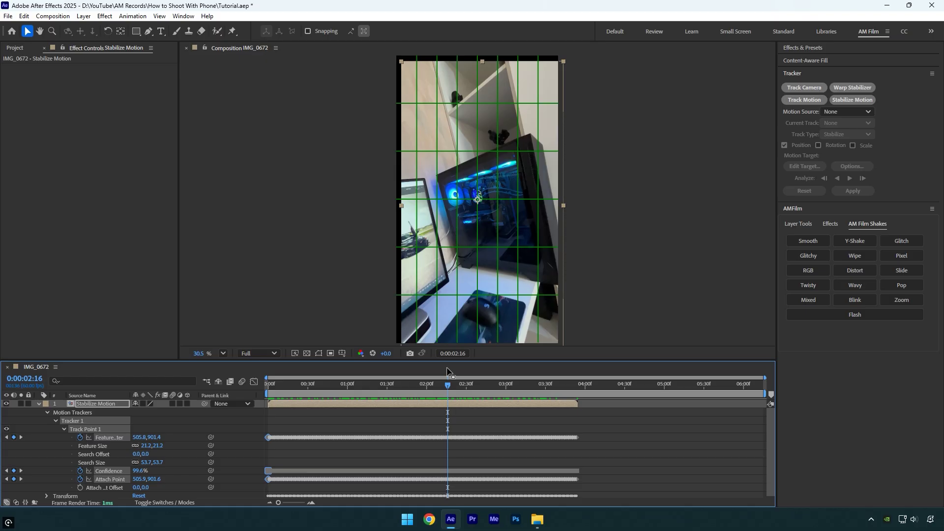
Set the Stabilize Motion layer's scale to 115%
{"action": "key", "text": "s"}
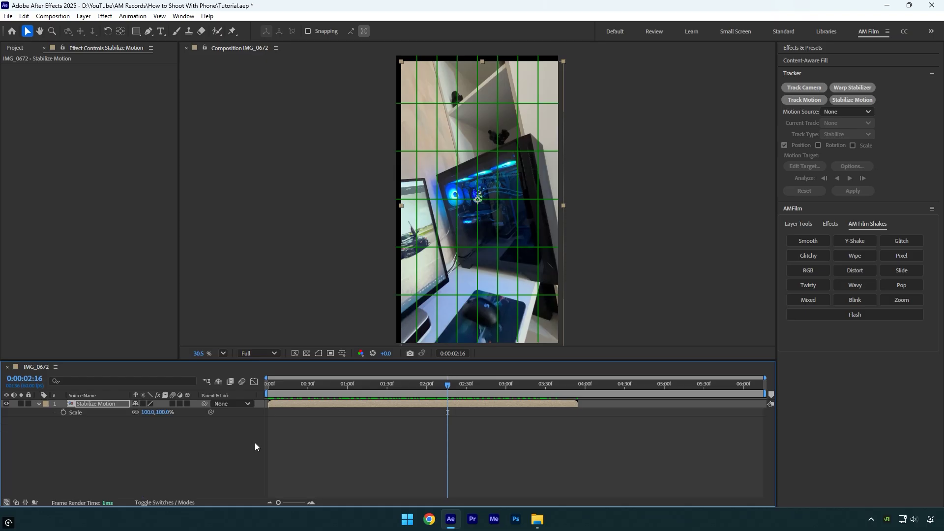
{"action": "left_click", "coordinate": [146, 413]}
{"action": "type", "text": "115"}
{"action": "key", "text": "Return"}
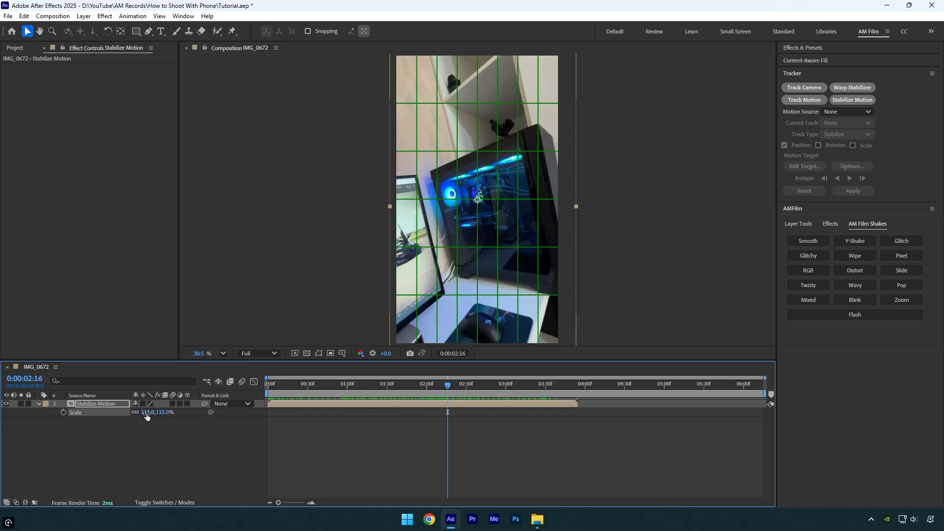
Check the enlarged footage's edges, fit the viewer, and play a preview of the clip
{"action": "scroll", "coordinate": [467, 211], "scroll_direction": "up", "scroll_amount": 4}
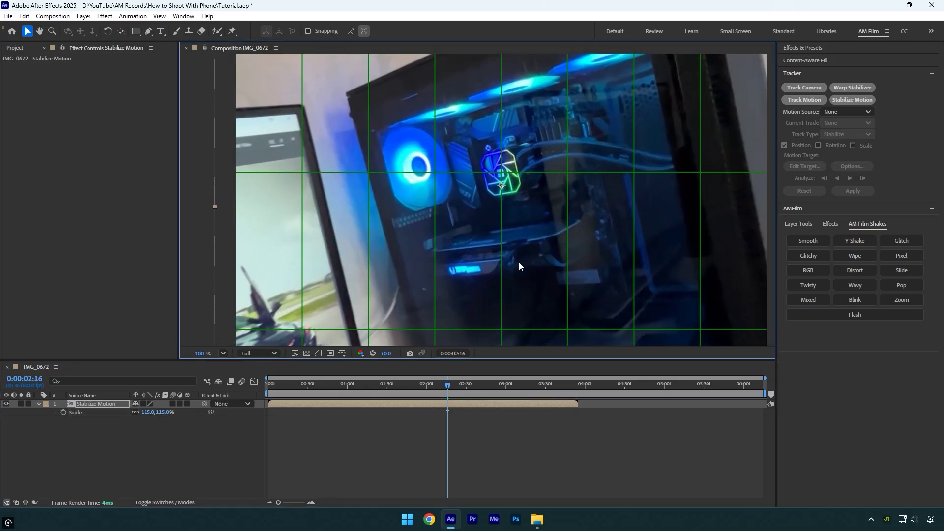
{"action": "left_click_drag", "start_coordinate": [449, 385], "coordinate": [385, 377]}
{"action": "key", "text": "shift+slash"}
{"action": "key", "text": "space"}
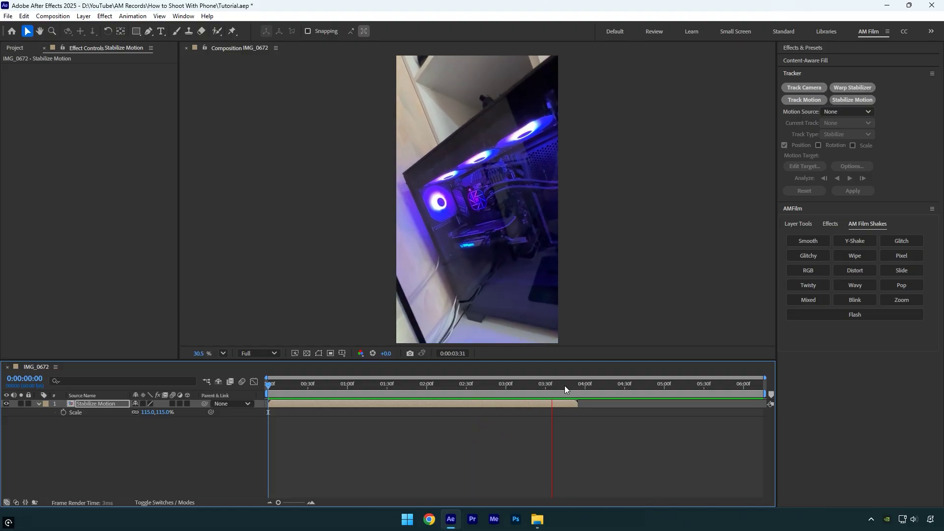
{"action": "left_click_drag", "start_coordinate": [564, 385], "coordinate": [278, 409]}
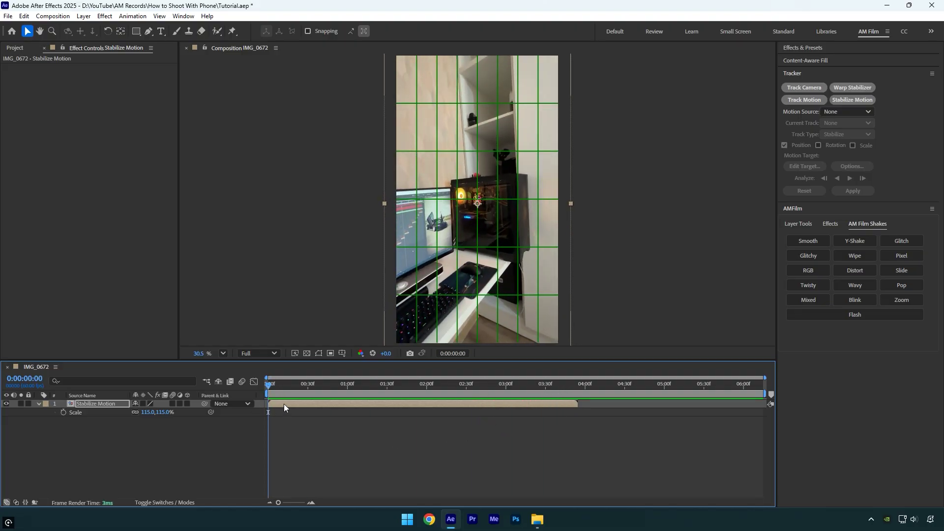
Pre-compose the Stabilize Motion layer as 'Speed ramp' with all attributes moved into it
{"action": "right_click", "coordinate": [284, 403]}
{"action": "left_click", "coordinate": [344, 338]}
{"action": "type", "text": "Speed"}
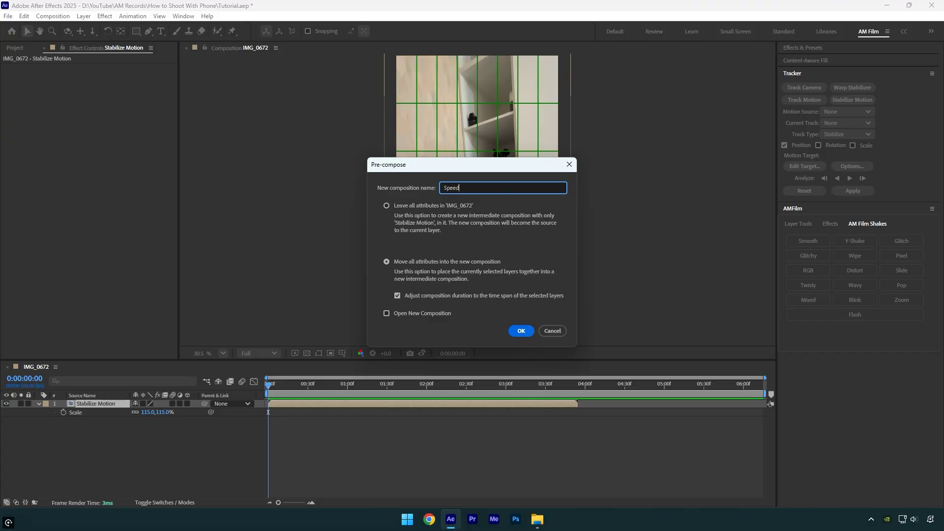
{"action": "type", "text": " ramp"}
{"action": "left_click", "coordinate": [427, 262]}
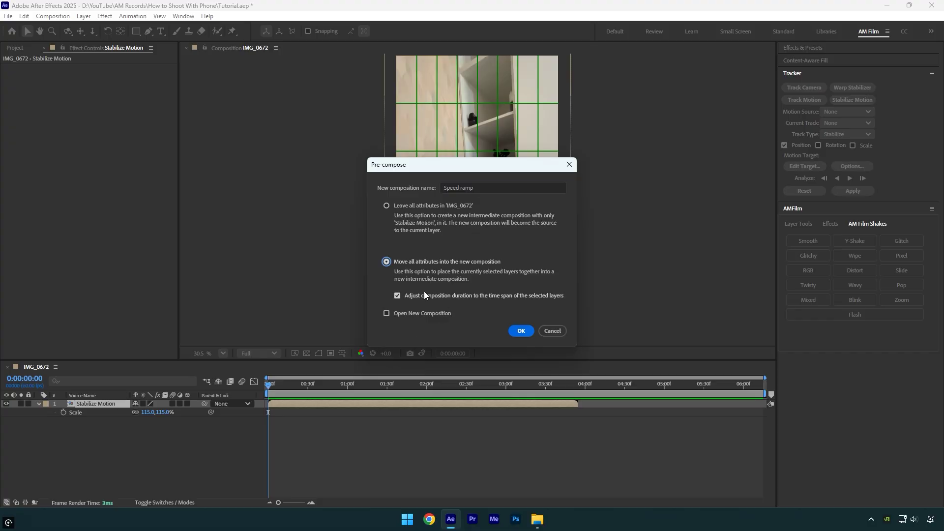
{"action": "left_click", "coordinate": [520, 331]}
Enable Time Remapping on the Speed ramp layer, keeping its starting value at zero
{"action": "right_click", "coordinate": [100, 404]}
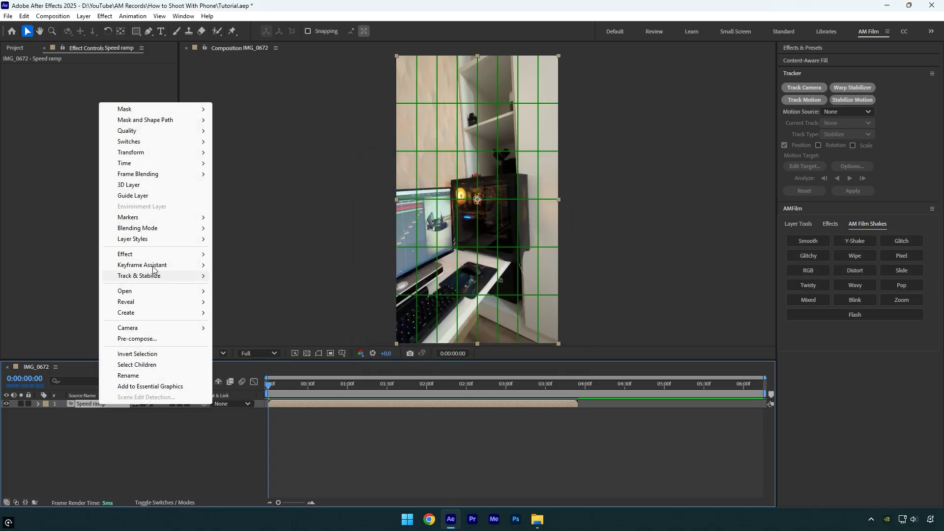
{"action": "mouse_move", "coordinate": [197, 164]}
{"action": "left_click", "coordinate": [239, 163]}
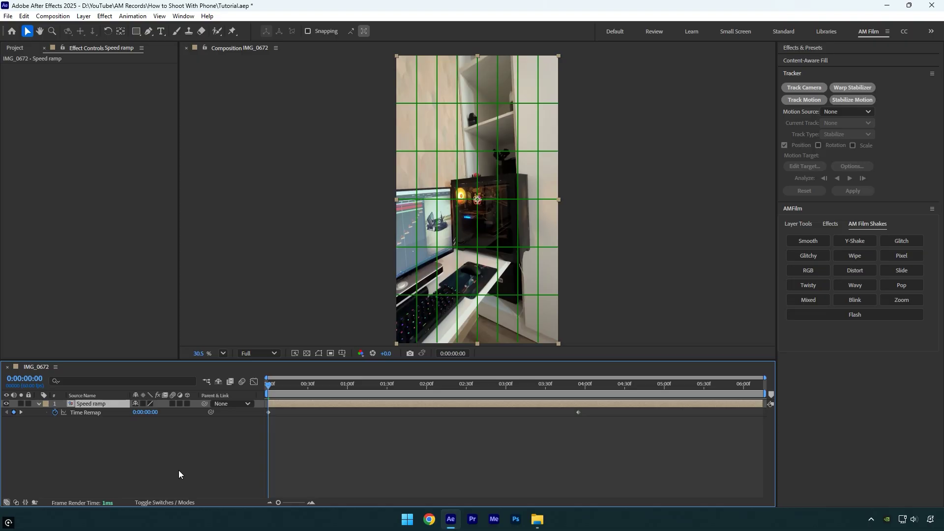
{"action": "left_click_drag", "start_coordinate": [147, 412], "coordinate": [176, 413]}
{"action": "key", "text": "ctrl+z"}
Move the last Time Remap keyframe to 1:23, trim the layer there, and select both keyframes
{"action": "left_click_drag", "start_coordinate": [268, 383], "coordinate": [378, 385]}
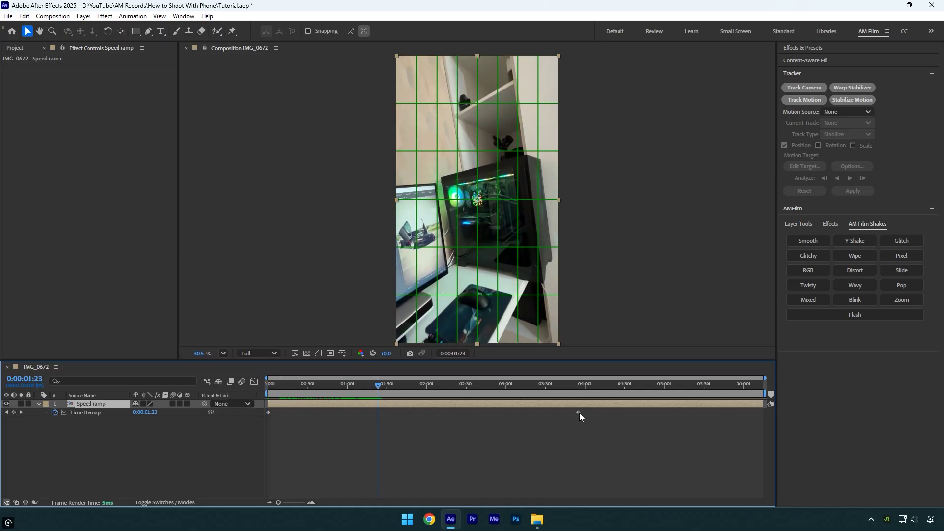
{"action": "left_click_drag", "start_coordinate": [578, 412], "coordinate": [378, 419]}
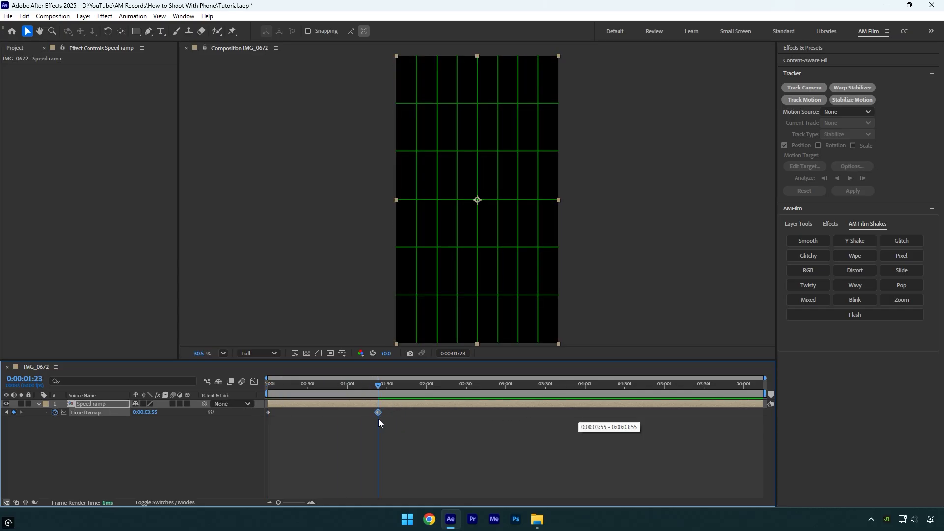
{"action": "key", "text": "alt+]"}
{"action": "left_click", "coordinate": [407, 428]}
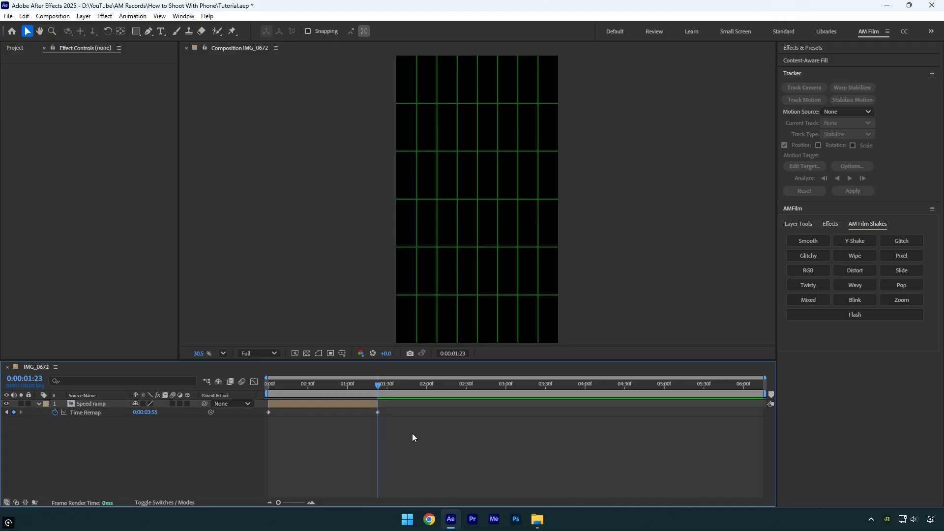
{"action": "left_click_drag", "start_coordinate": [412, 433], "coordinate": [244, 408]}
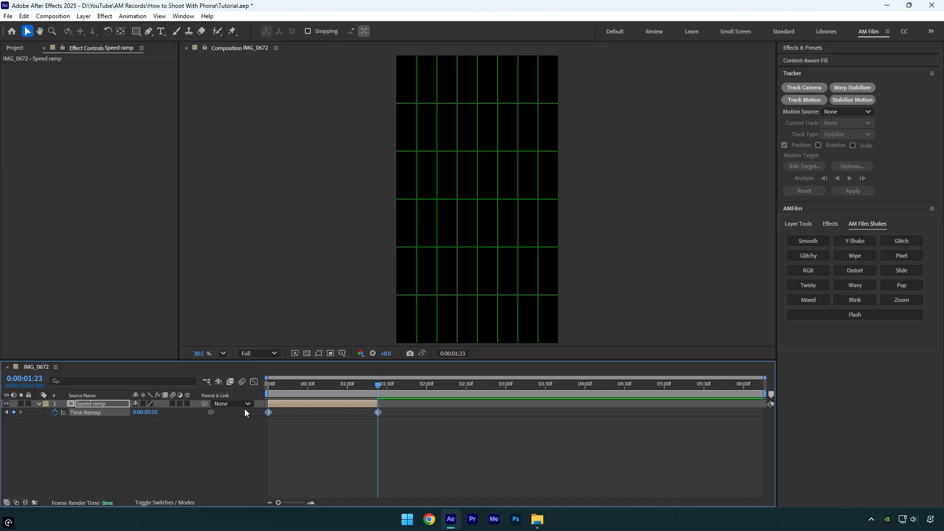
Apply Easy Ease to both Time Remap keyframes and show their value graph
{"action": "key", "text": "F9"}
{"action": "left_click", "coordinate": [254, 382]}
{"action": "left_click", "coordinate": [420, 492]}
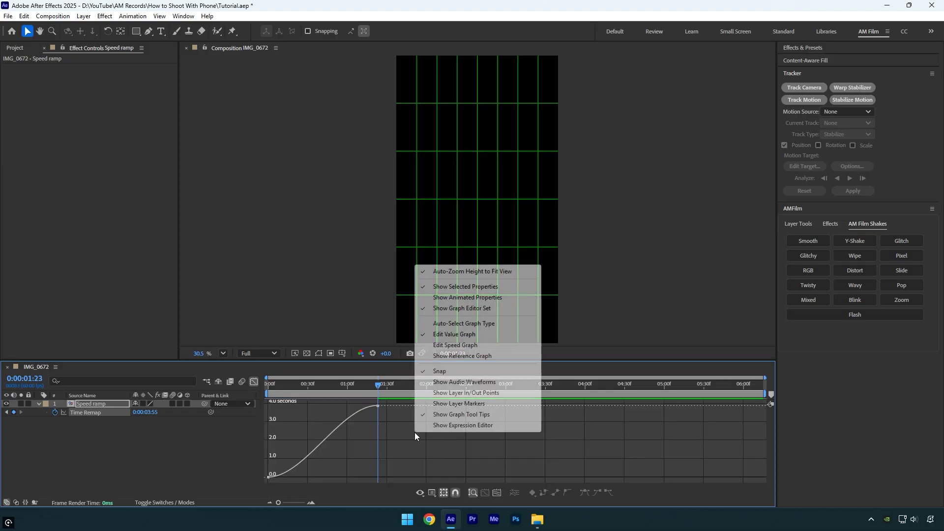
{"action": "left_click", "coordinate": [451, 335]}
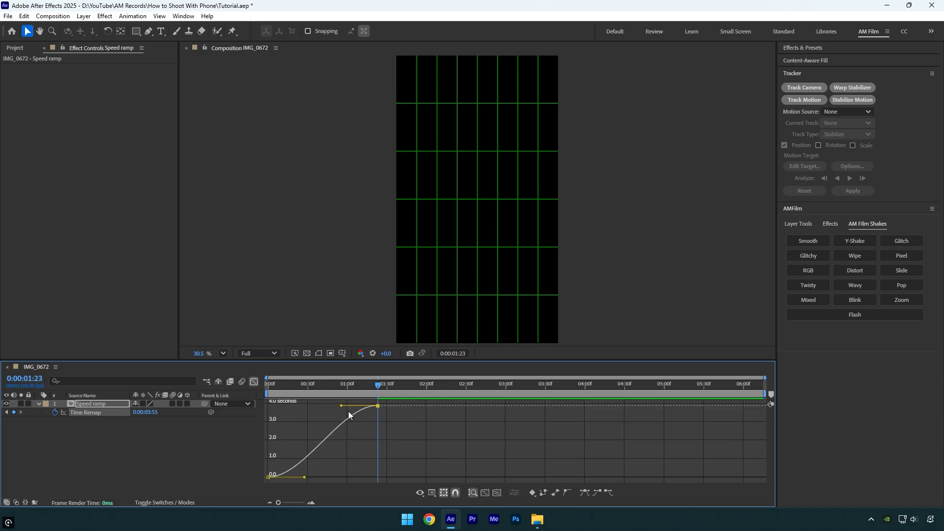
Reshape the Time Remap curve into a fast–slow–fast ramp and preview it
{"action": "left_click", "coordinate": [351, 437]}
{"action": "left_click_drag", "start_coordinate": [351, 432], "coordinate": [370, 445]}
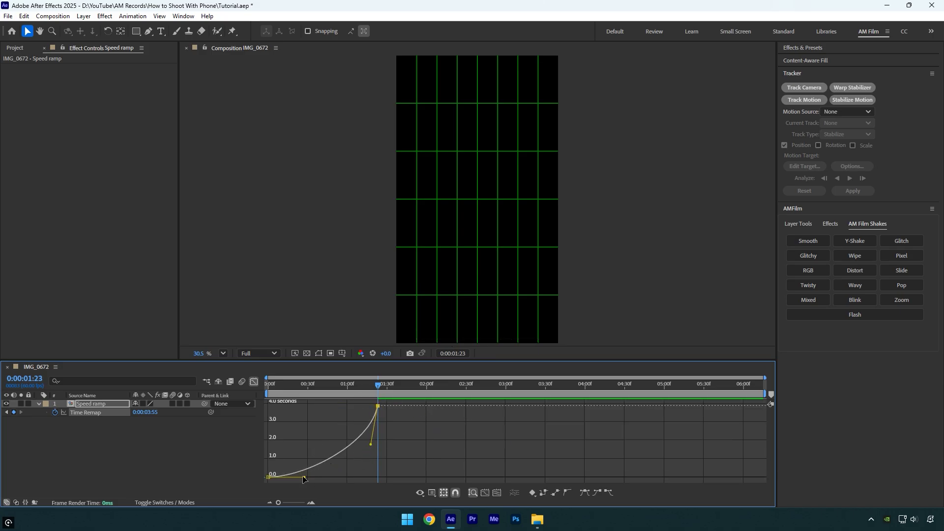
{"action": "left_click_drag", "start_coordinate": [303, 477], "coordinate": [278, 435]}
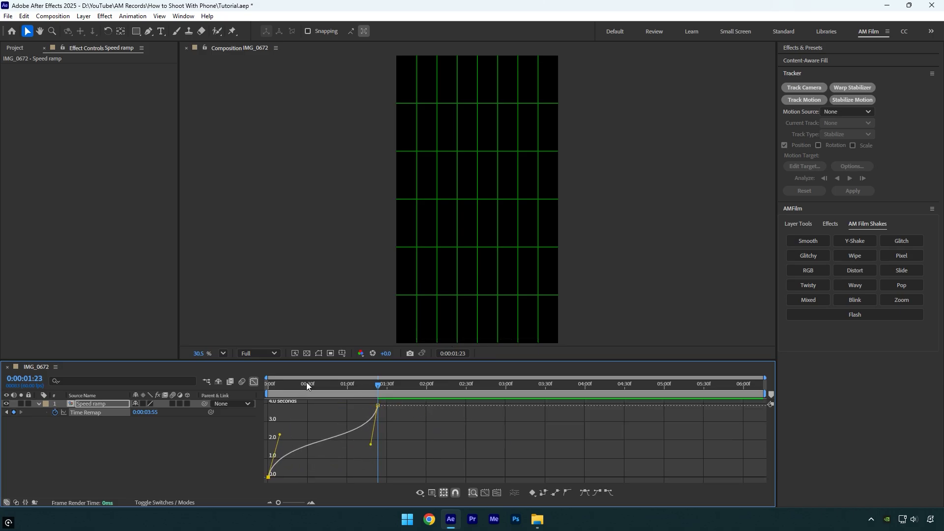
{"action": "key", "text": "space"}
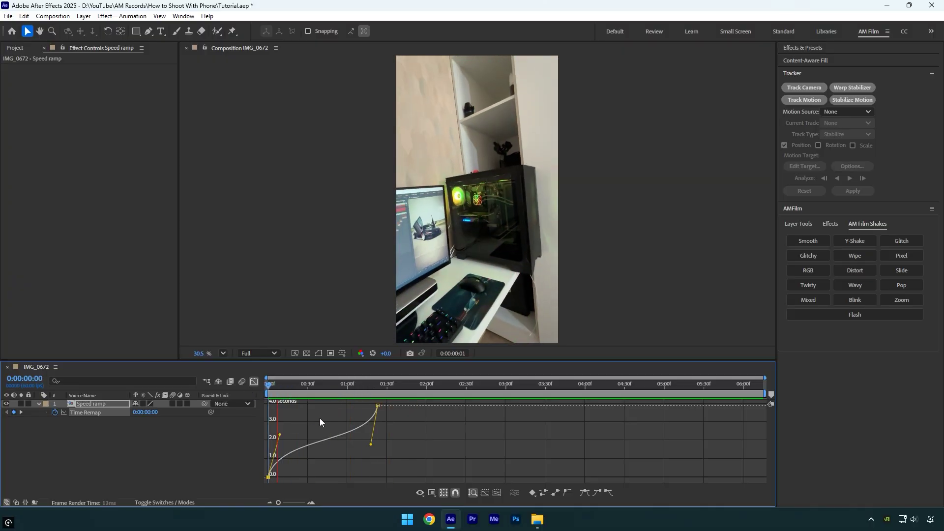
{"action": "left_click", "coordinate": [361, 387]}
{"action": "left_click_drag", "start_coordinate": [359, 391], "coordinate": [310, 390]}
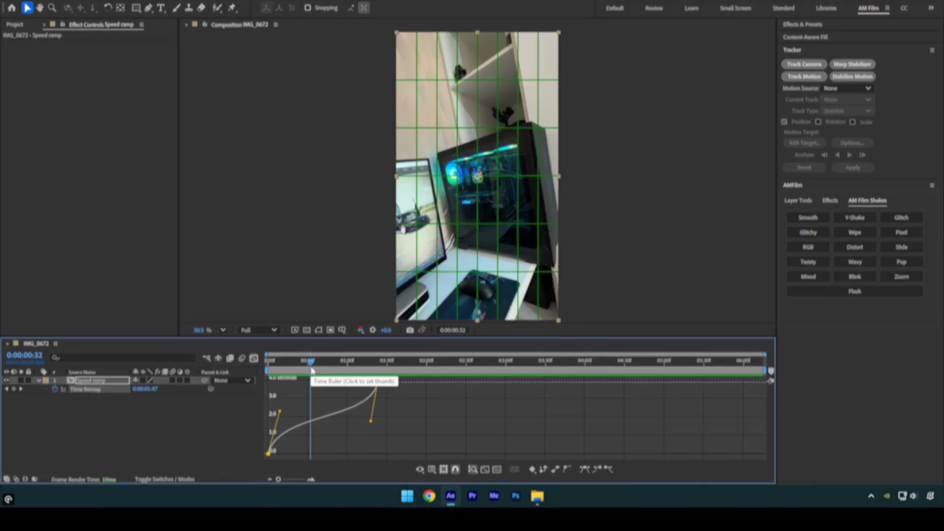